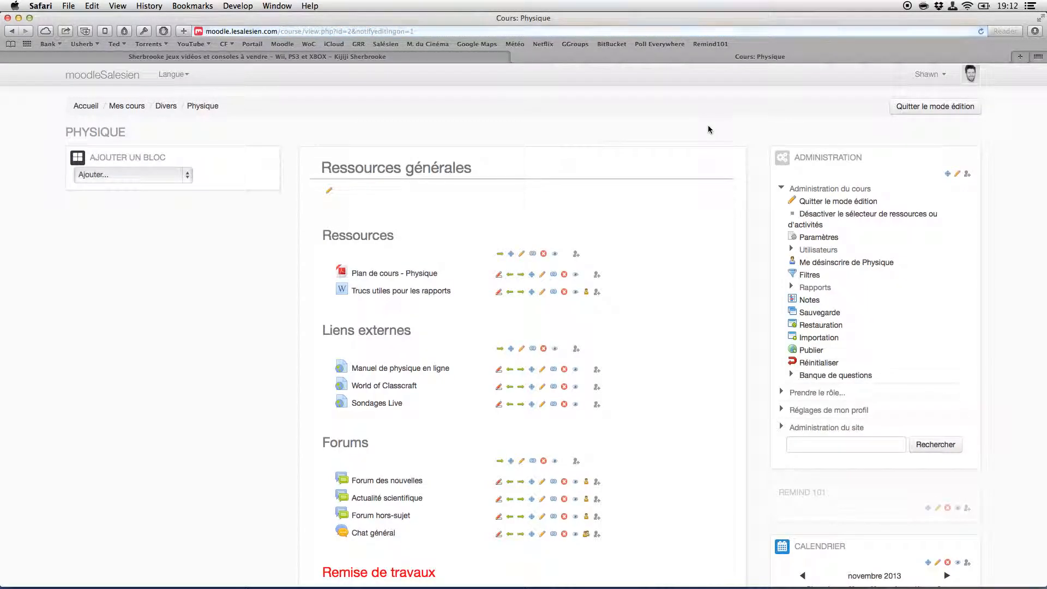
Step: Add a new Devoir activity to the Ressources générales section of the Physique course
scroll(708, 130, down, 10)
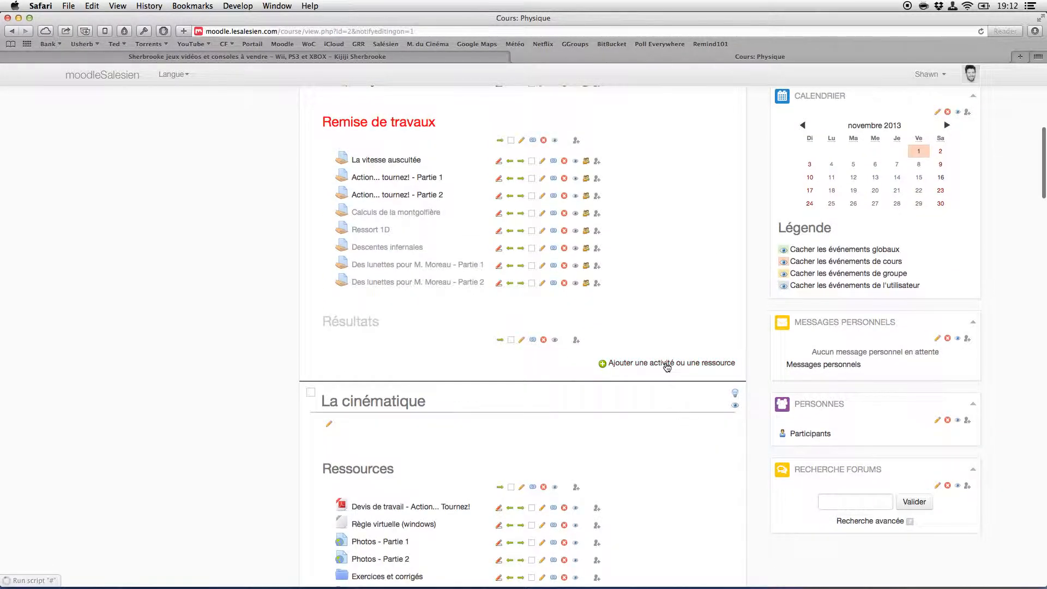
click(646, 364)
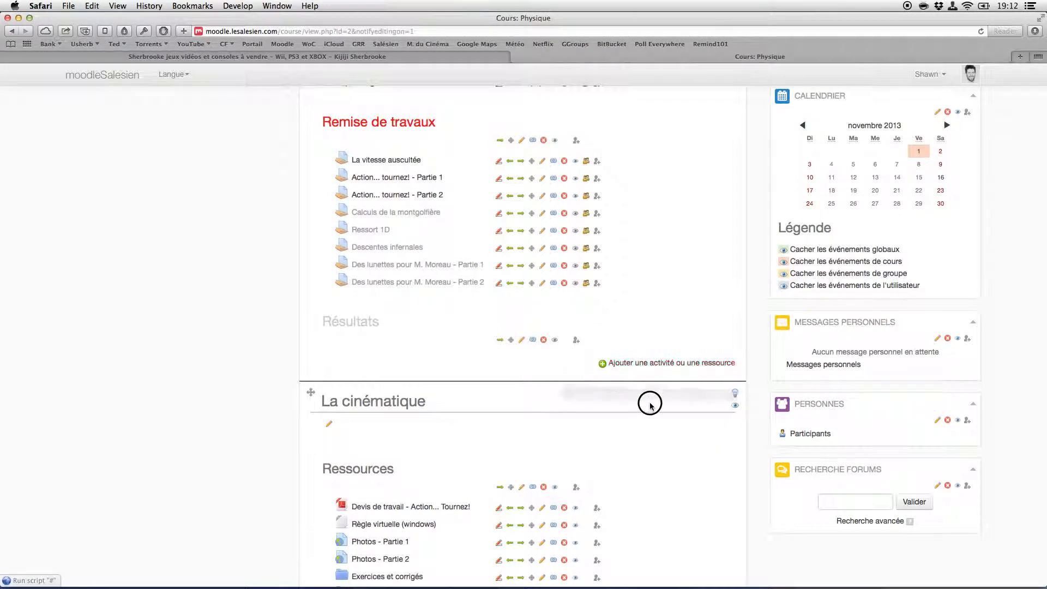
scroll(630, 384, down, 15)
scroll(630, 384, down, 5)
scroll(630, 384, up, 15)
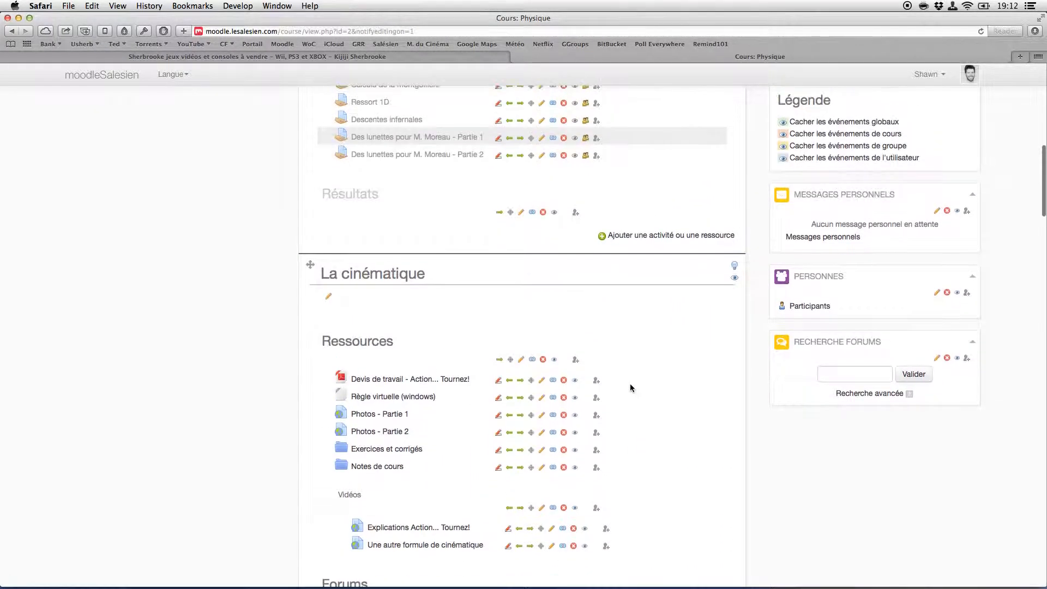
click(625, 236)
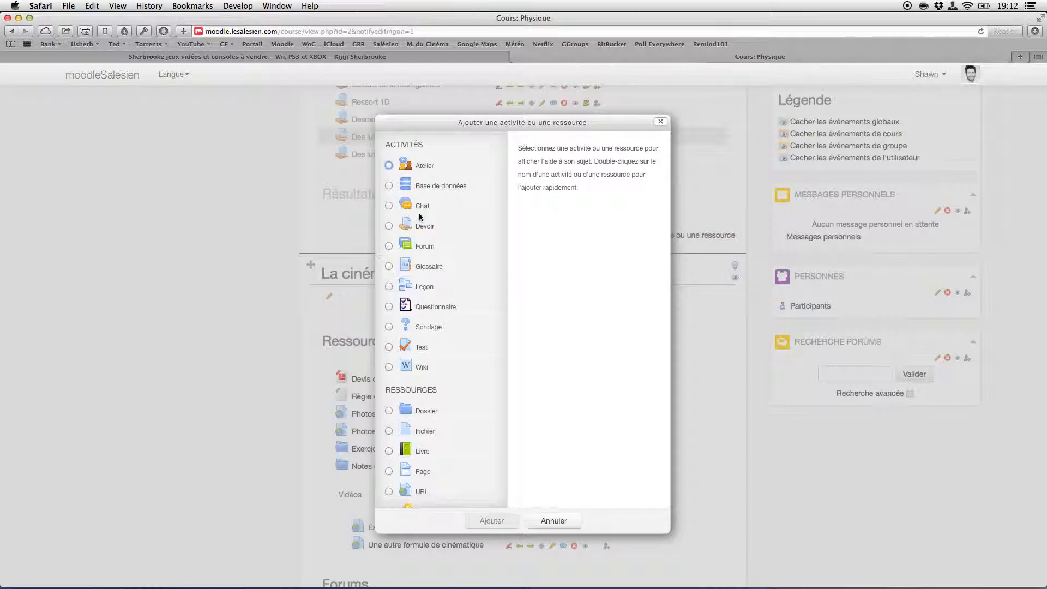
click(395, 226)
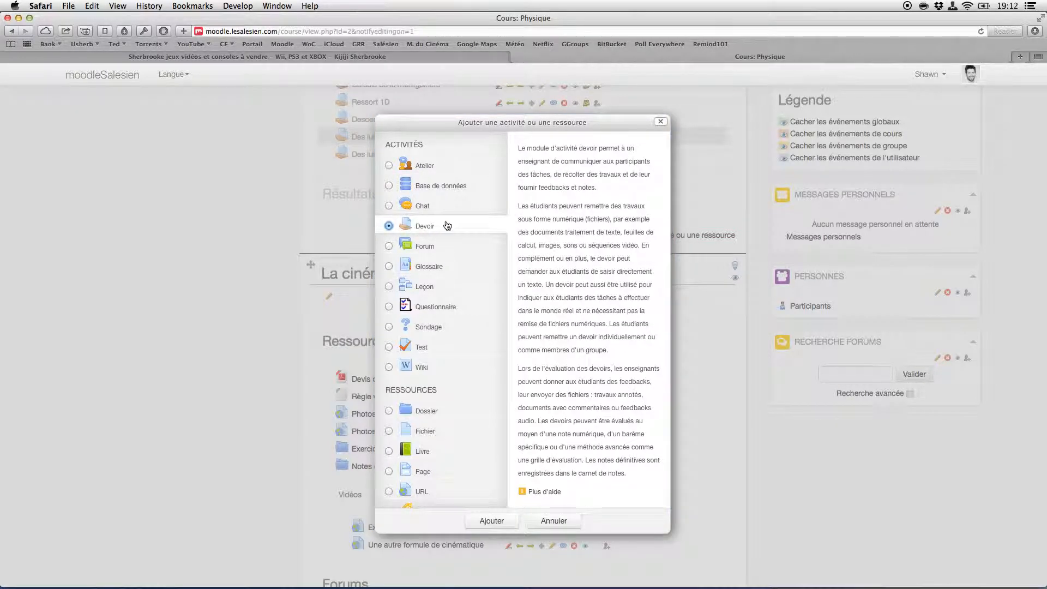
click(493, 521)
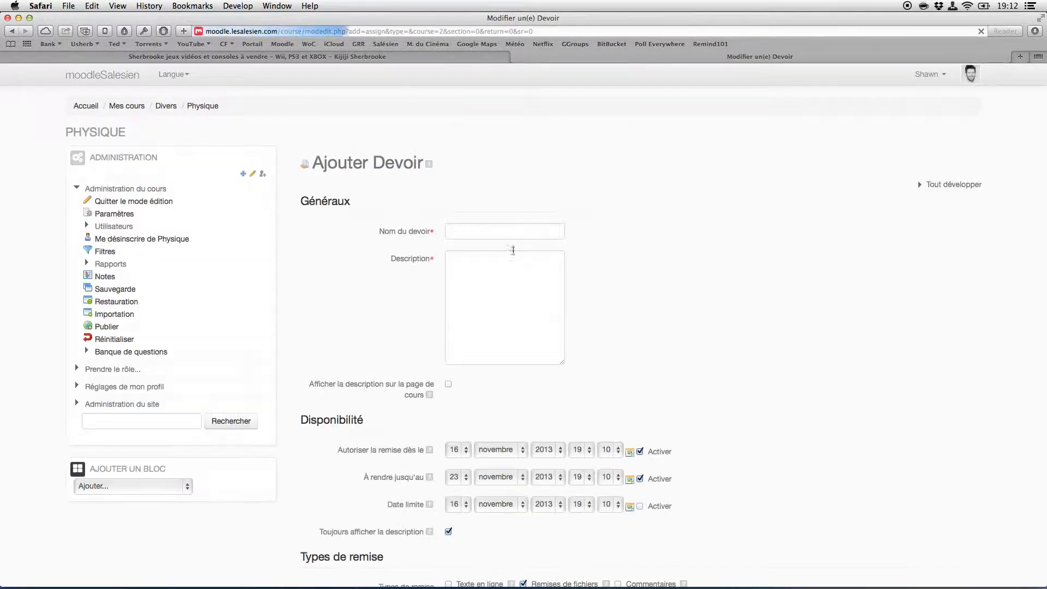
Step: Name the assignment "Devoir sur blablab" and use the same text as its description
click(467, 229)
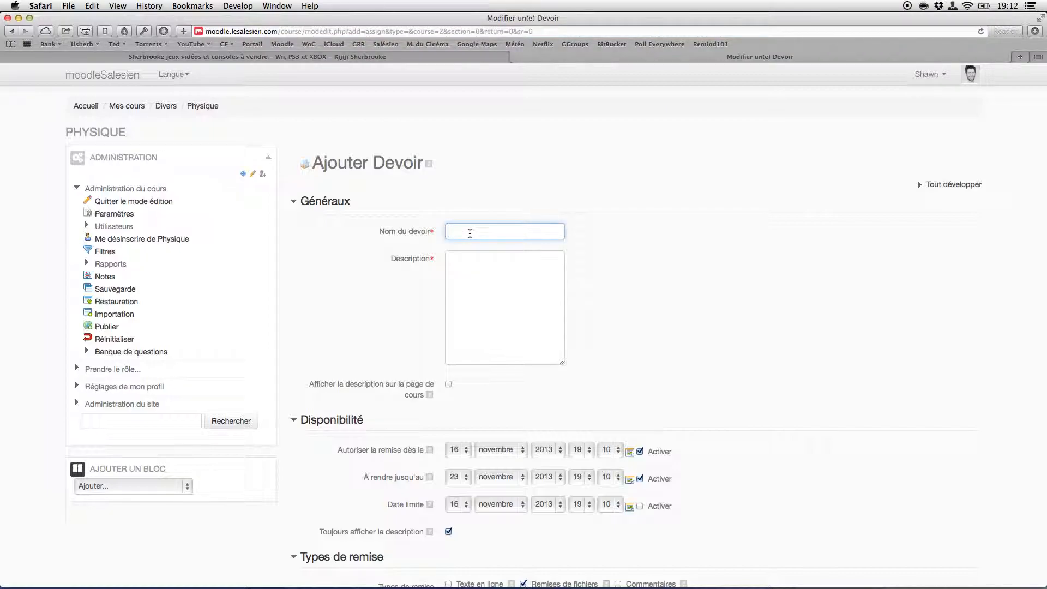
text(Devoir su)
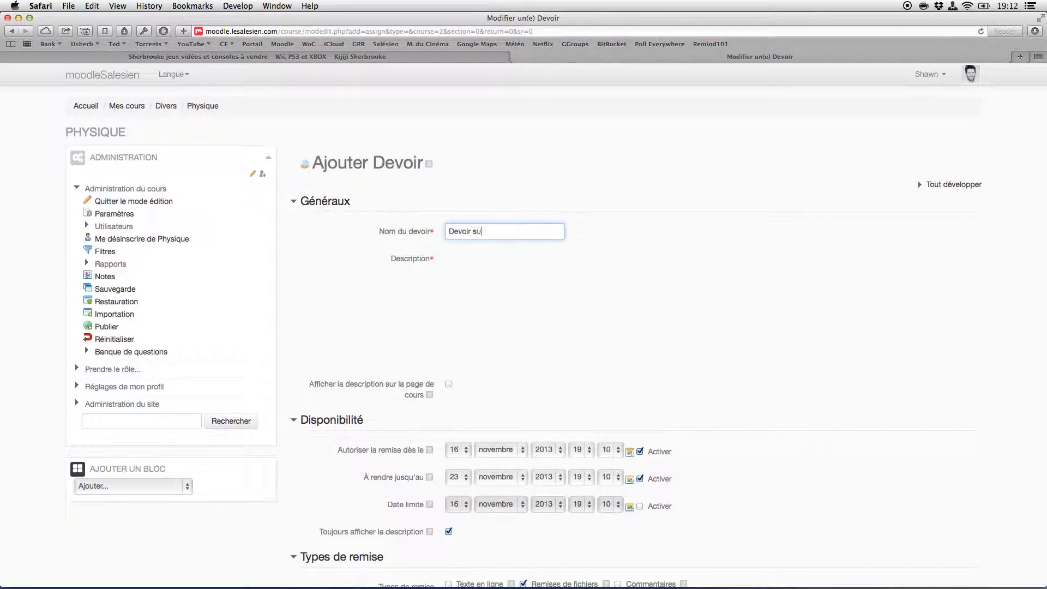
text(r )
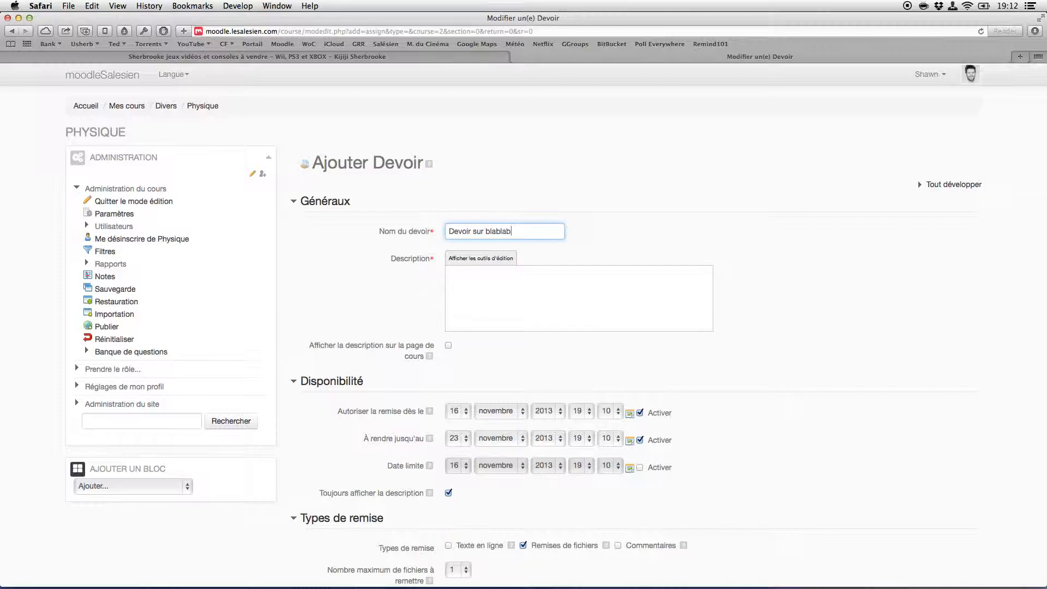
text(blablab)
key(super+a)
key(super+c)
click(503, 296)
key(super+v)
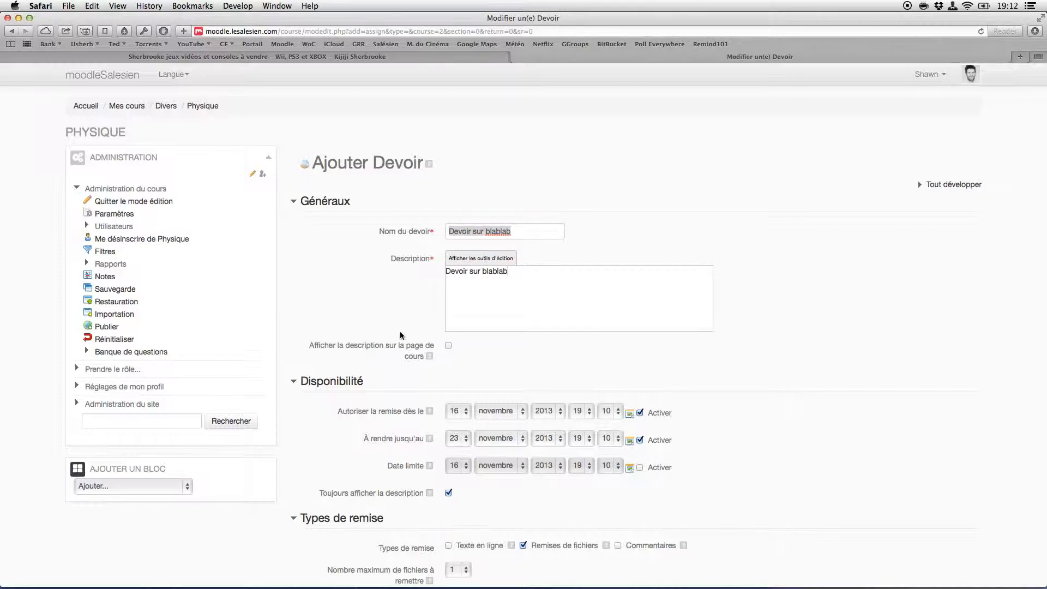
Step: Try enabling a Date limite for the assignment with the day set to 23, and disable it again
scroll(484, 376, down, 5)
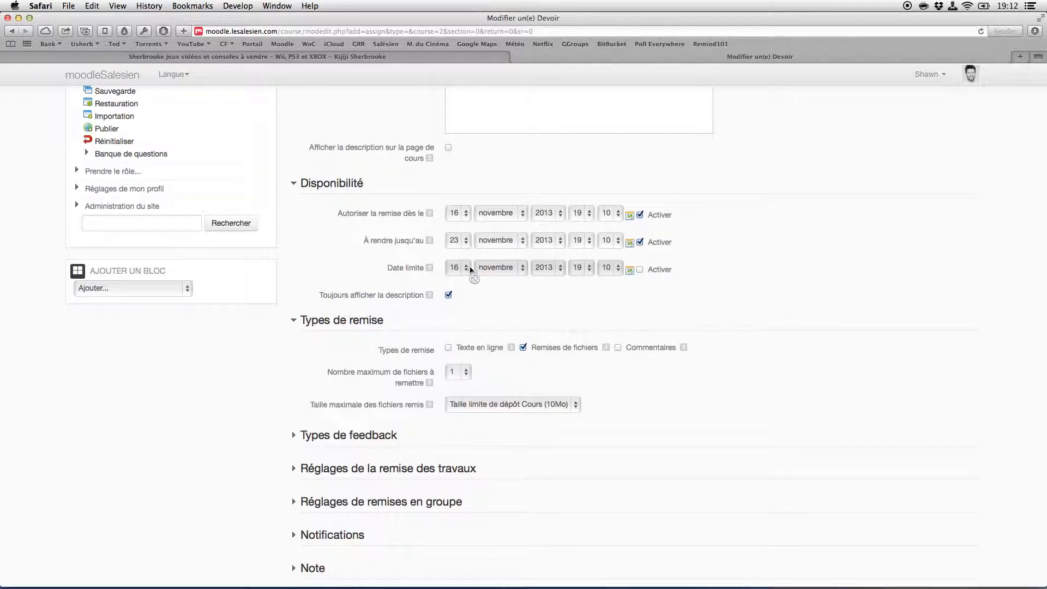
click(640, 270)
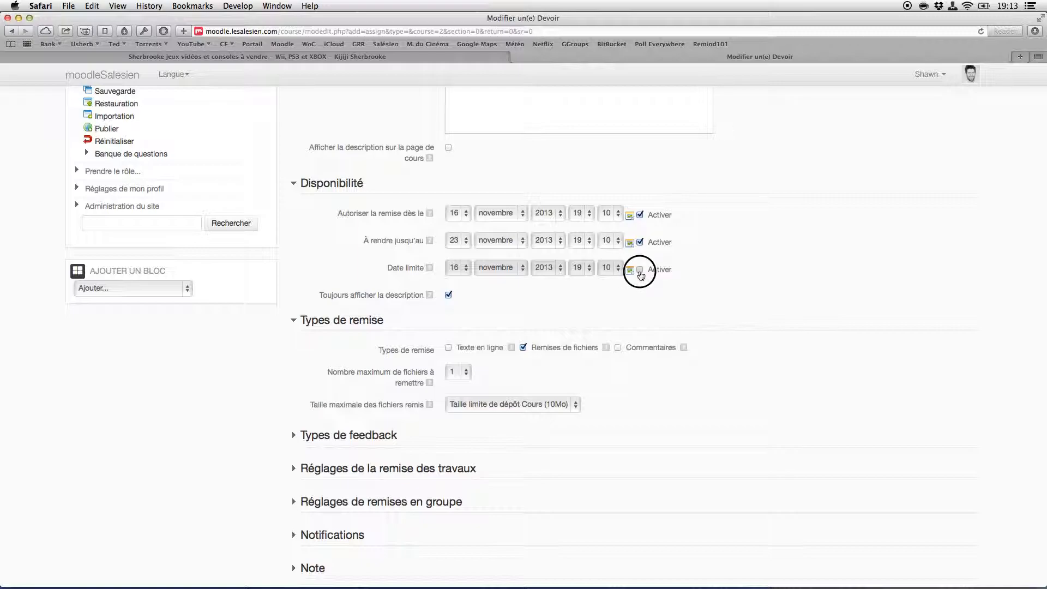
click(457, 268)
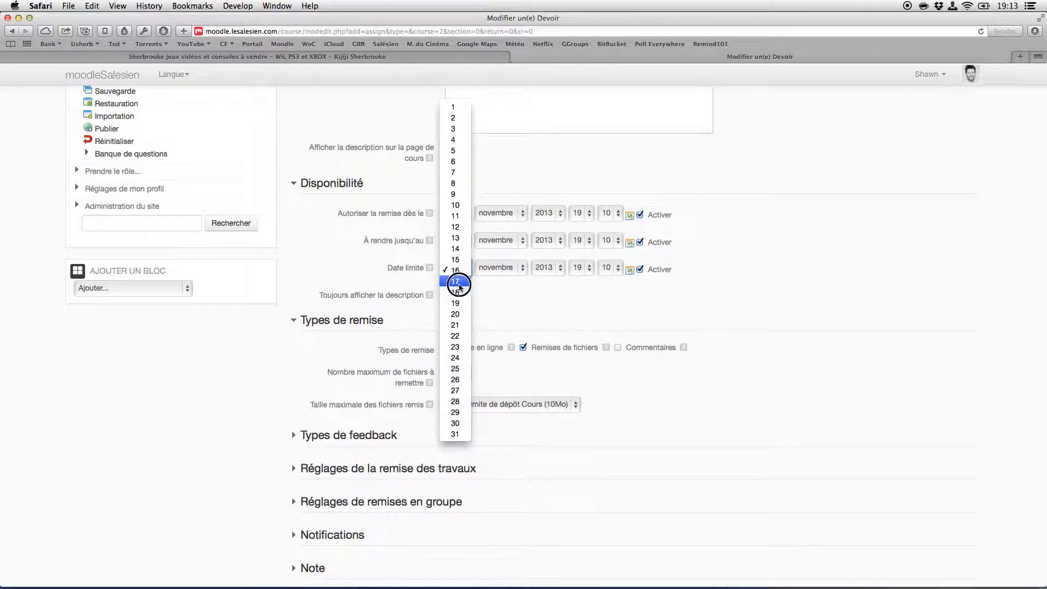
click(455, 347)
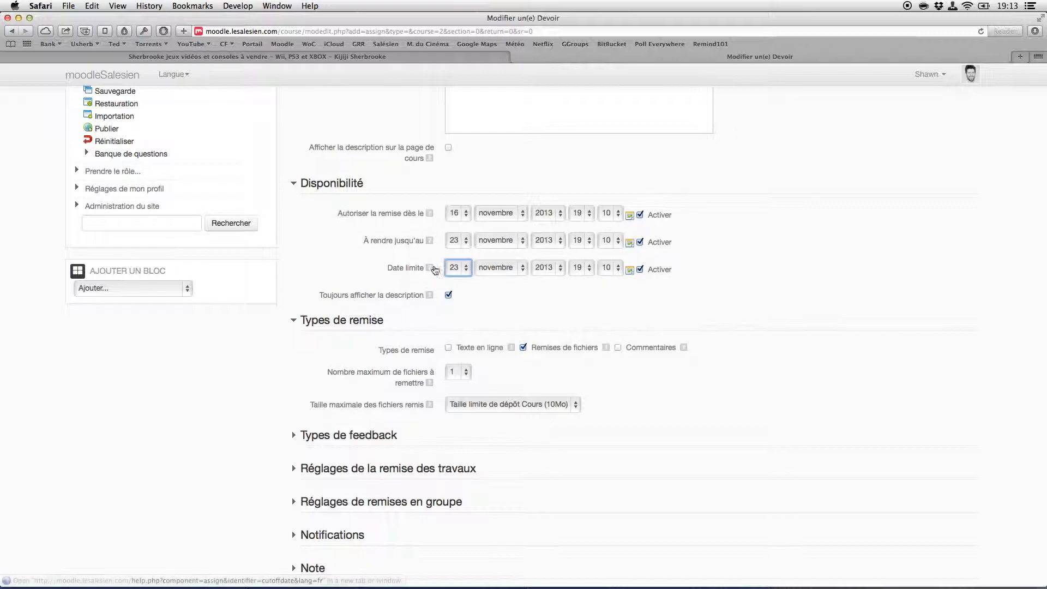
click(641, 270)
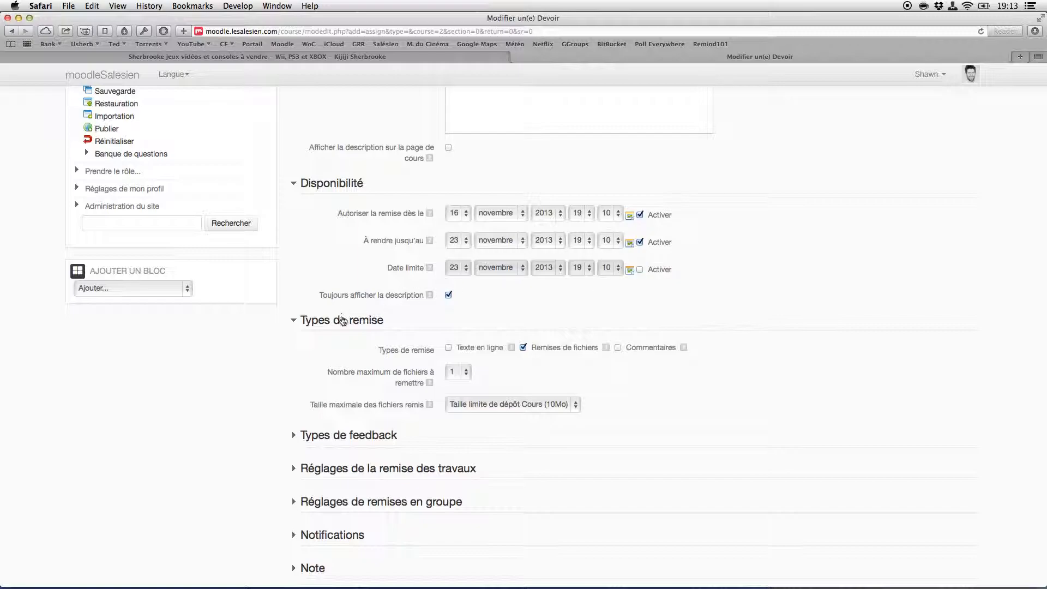
Step: Review the size choices for submitted files and expand the Types de feedback settings
scroll(342, 320, down, 3)
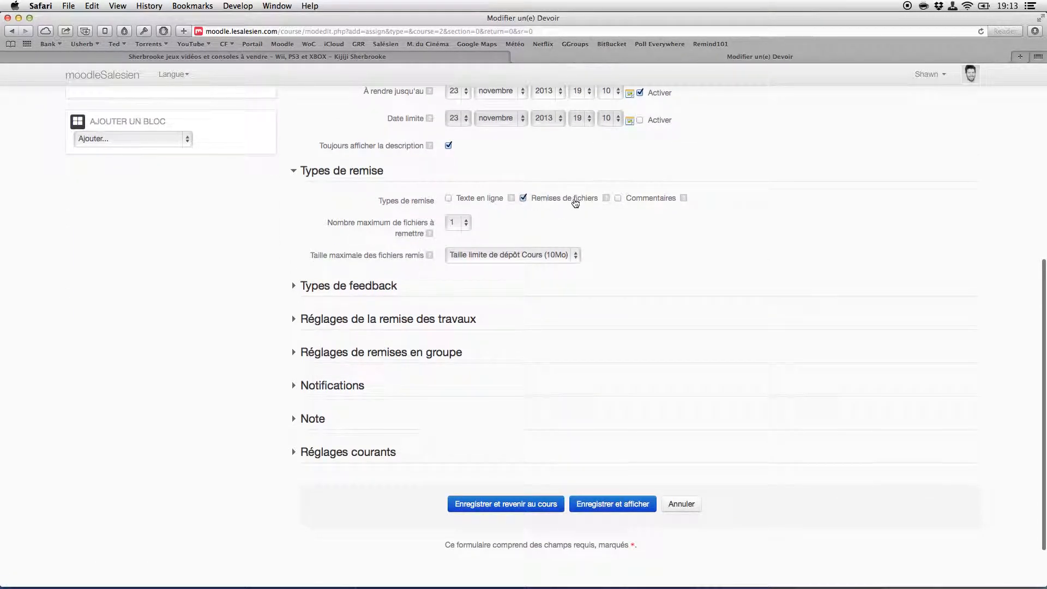
click(475, 254)
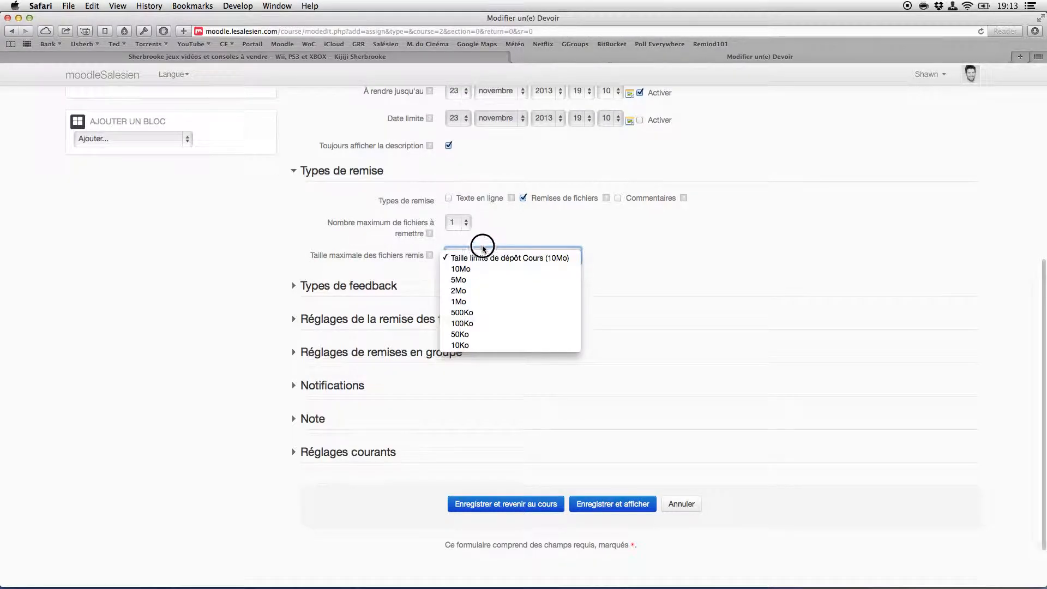
click(386, 250)
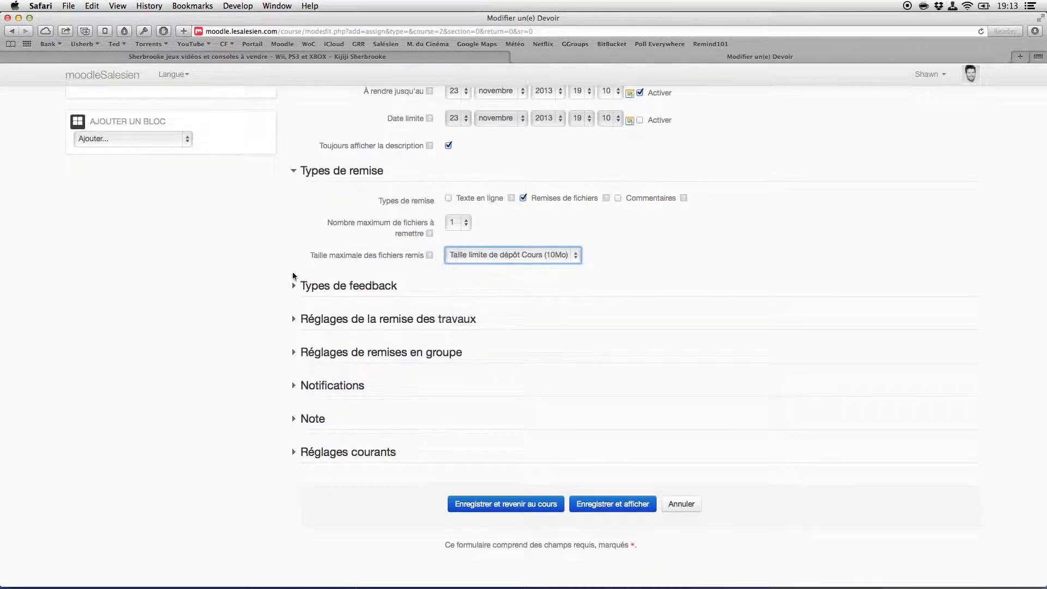
click(322, 292)
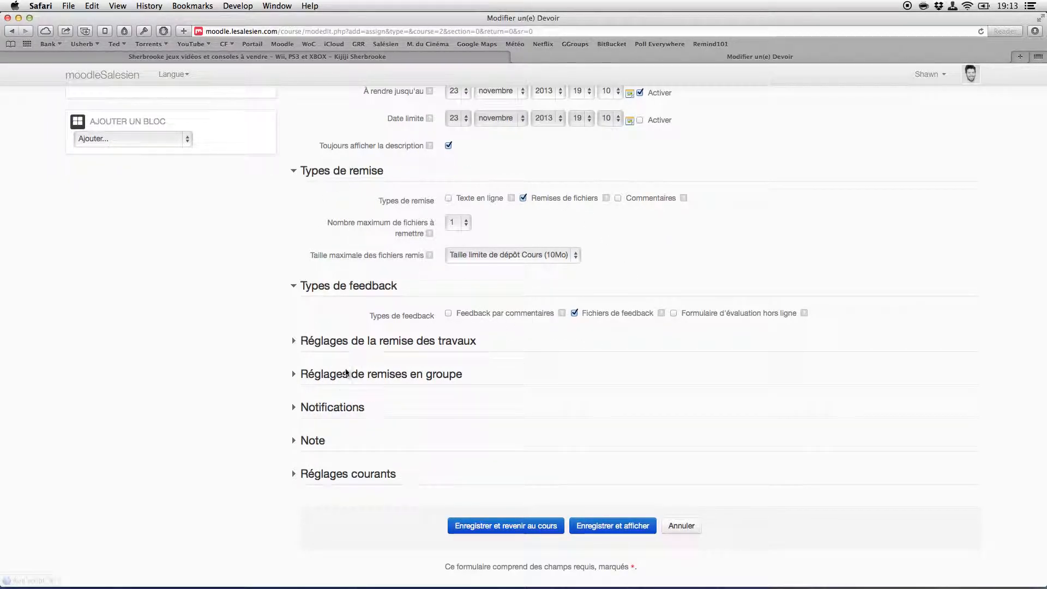
Step: Set the evaluator notifications for submitted and late work to Non, and save the assignment, returning to the course
click(304, 406)
scroll(257, 444, down, 2)
click(468, 385)
click(467, 373)
click(467, 418)
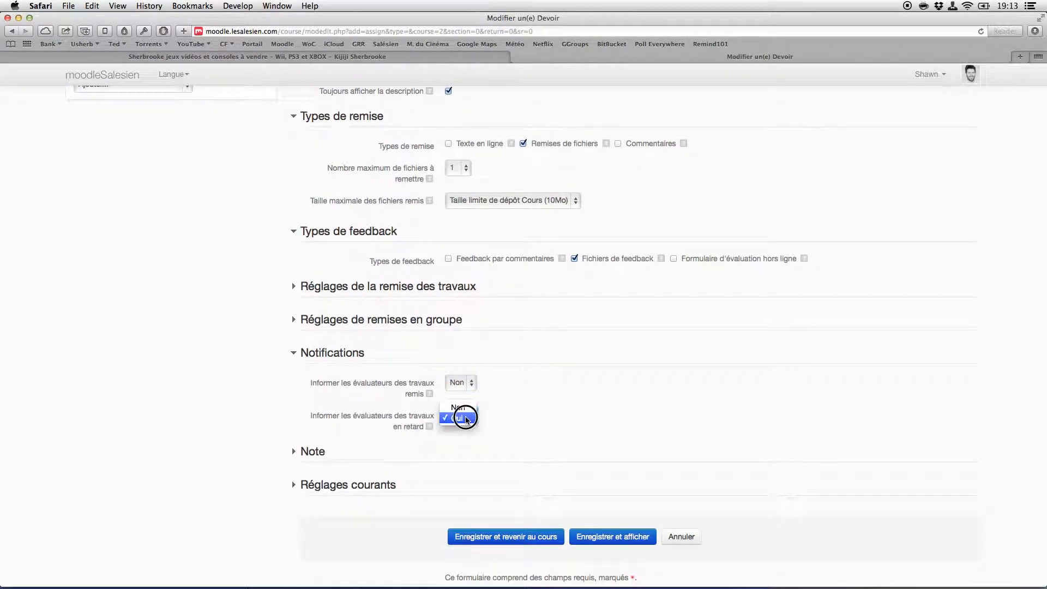
click(458, 407)
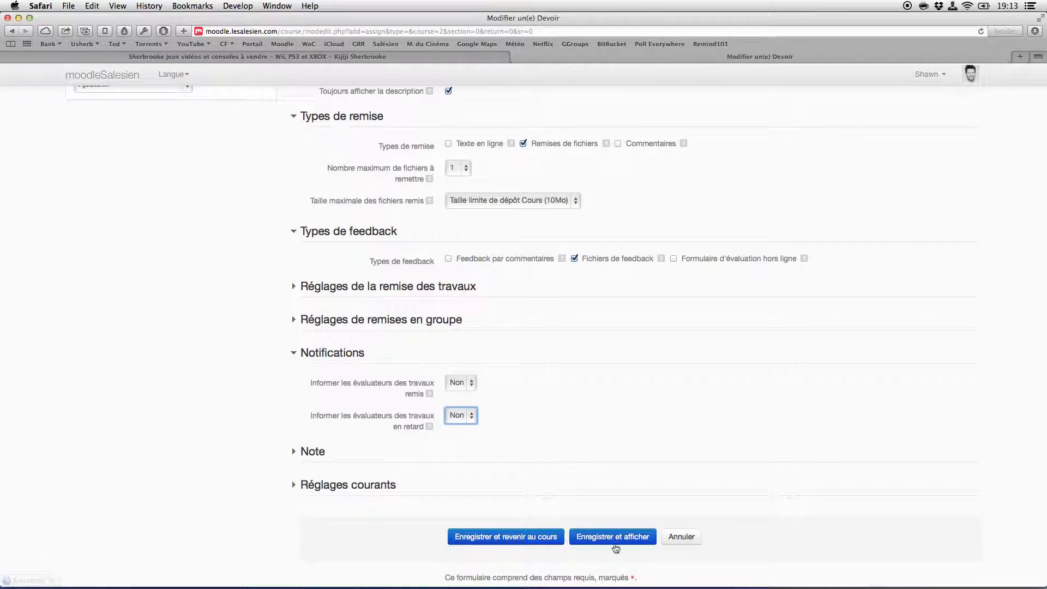
click(552, 539)
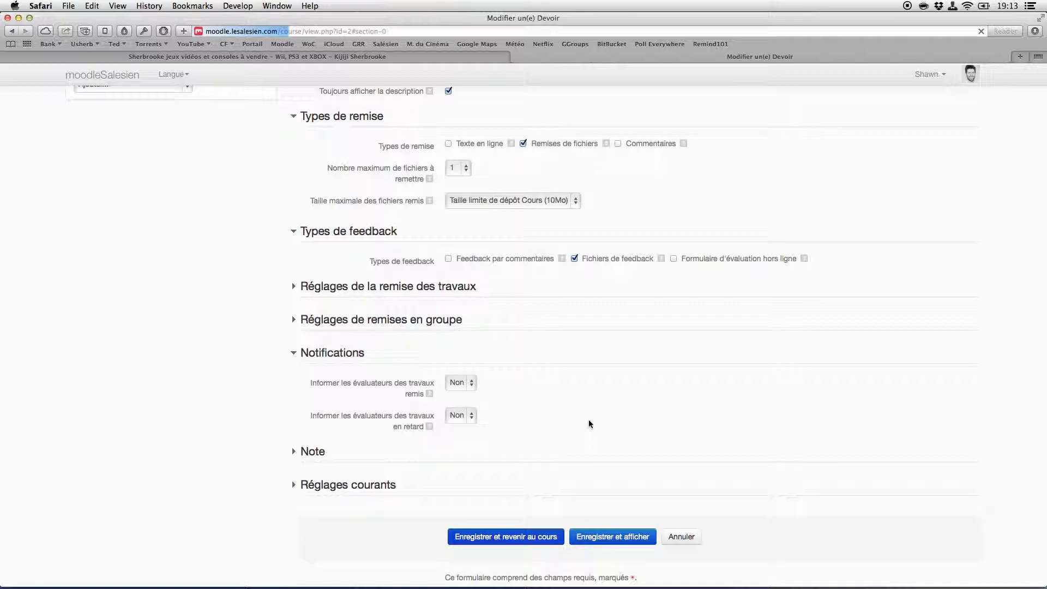
Step: Open Devoir sur blablab from the course page and review its evaluation summary and submission status
scroll(408, 419, down, 3)
scroll(407, 419, down, 5)
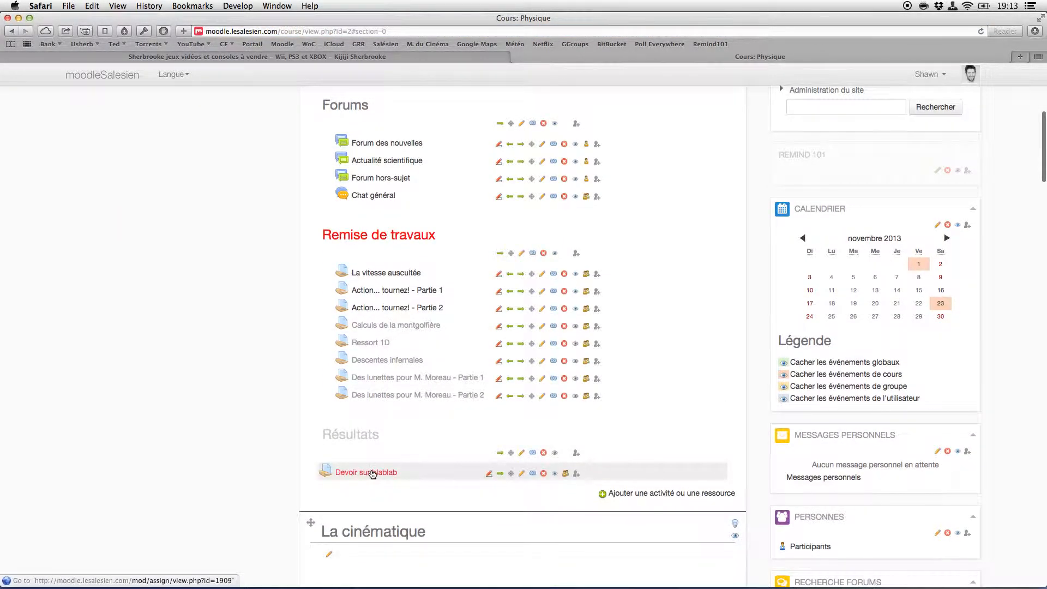
click(370, 473)
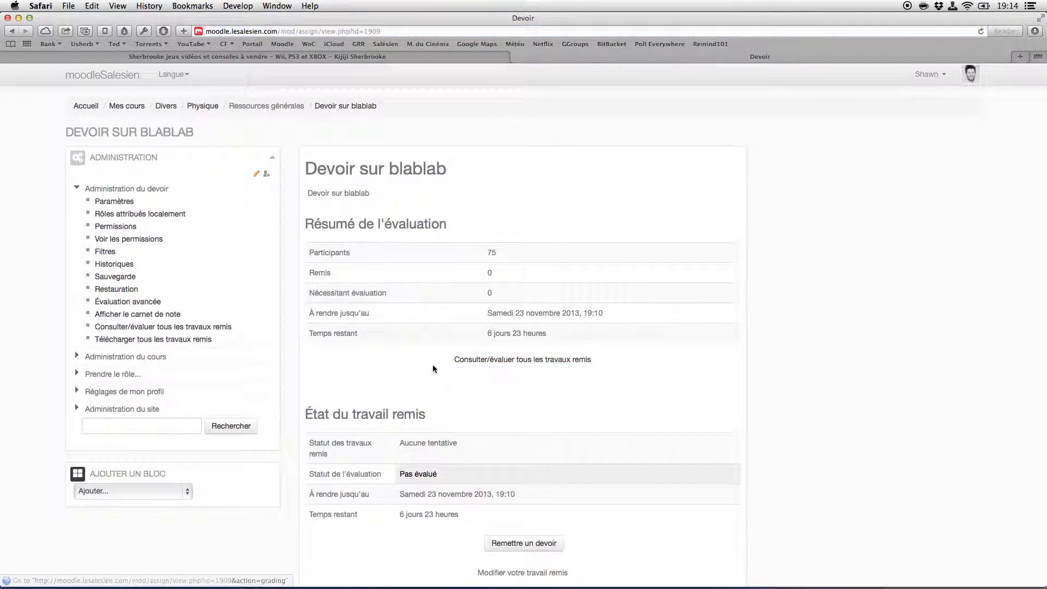
scroll(510, 475, down, 3)
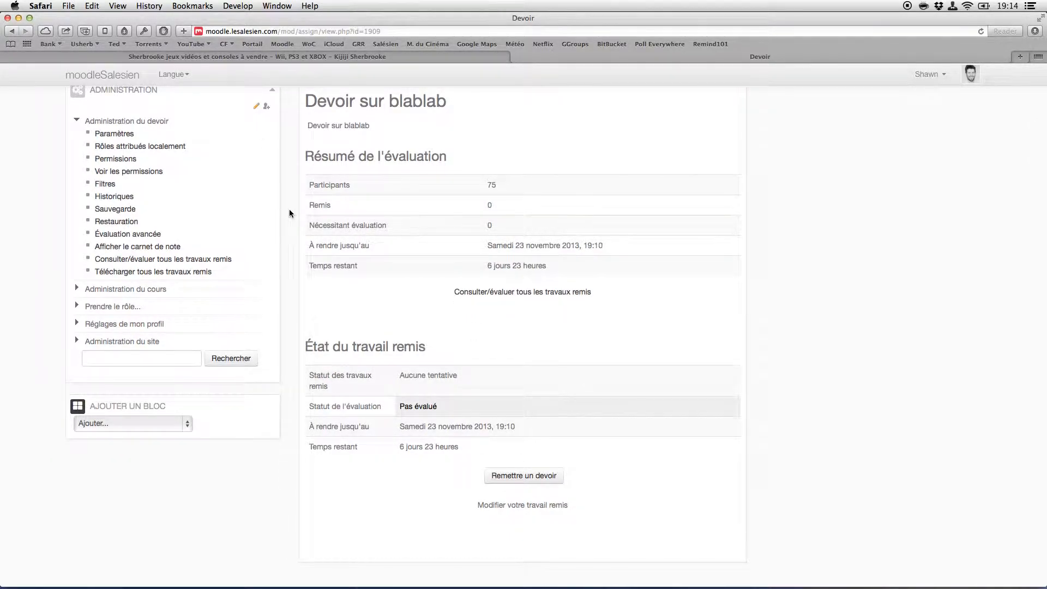
scroll(466, 414, up, 3)
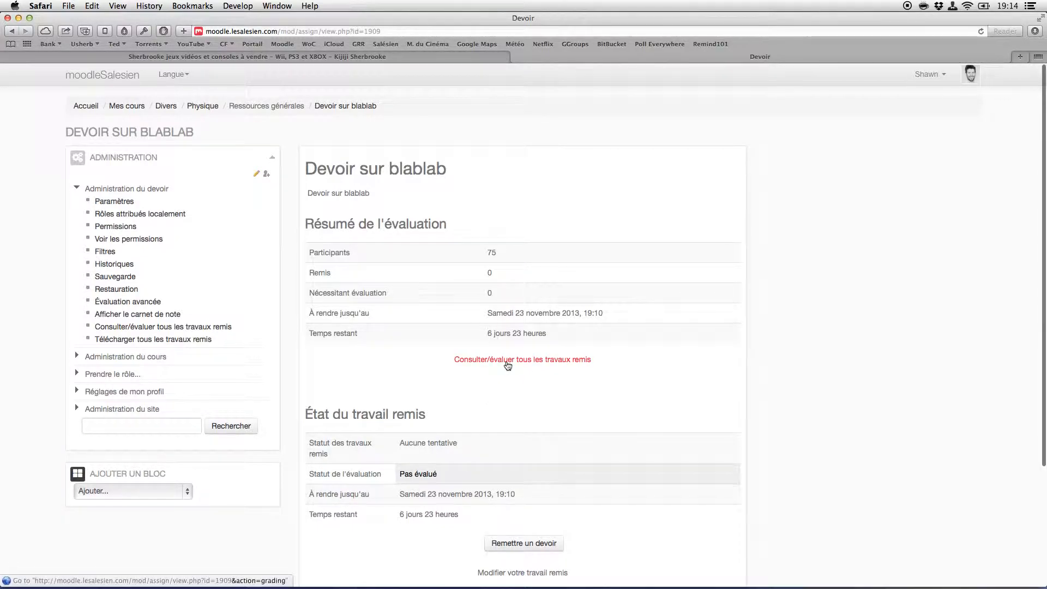
Step: View the grading page for all submissions of Devoir sur blablab and examine the available evaluation actions
click(532, 362)
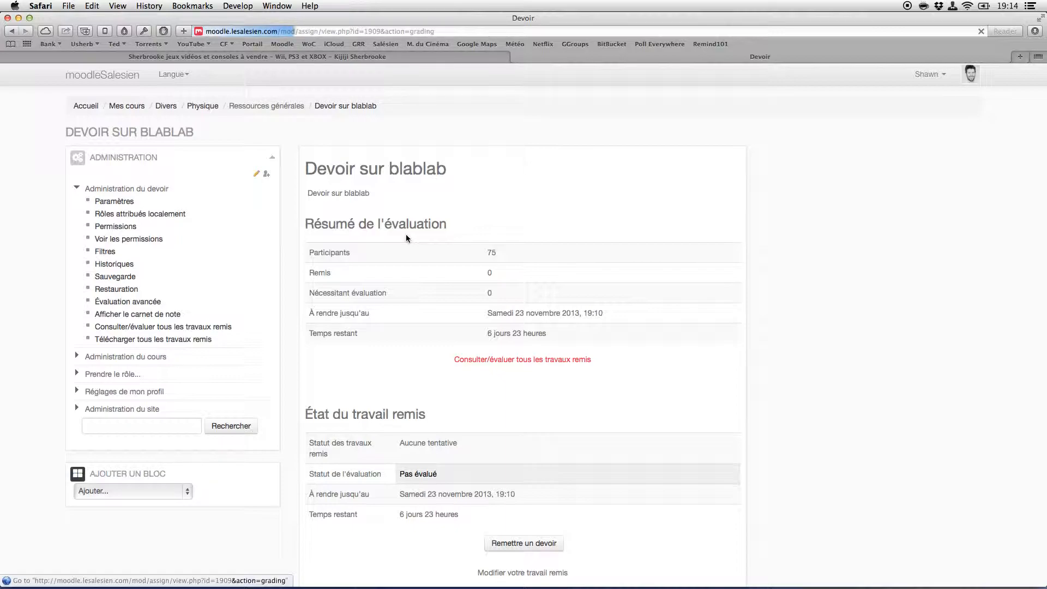
click(357, 173)
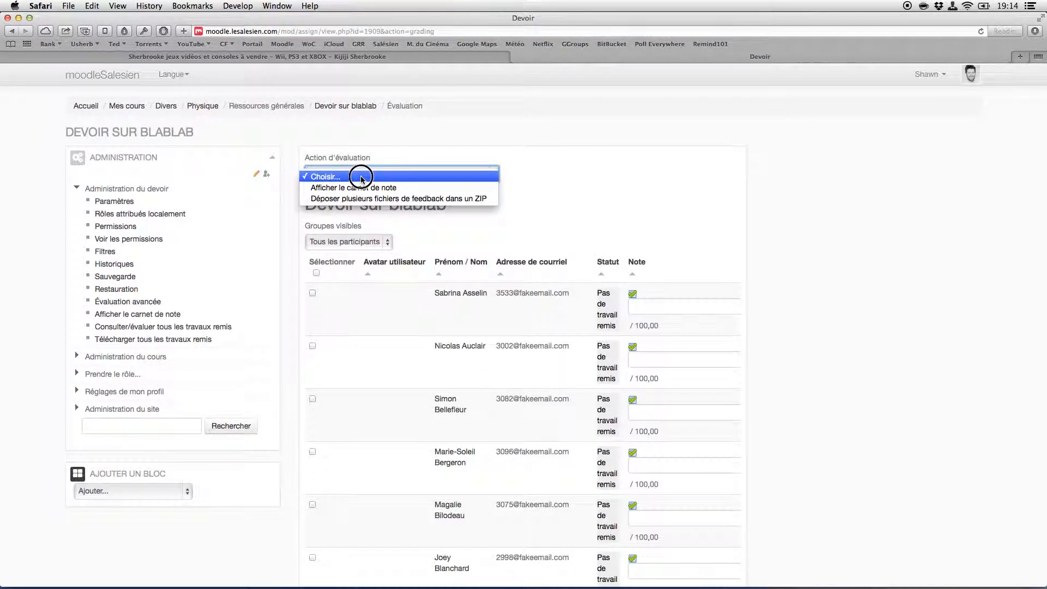
drag(478, 194, 383, 142)
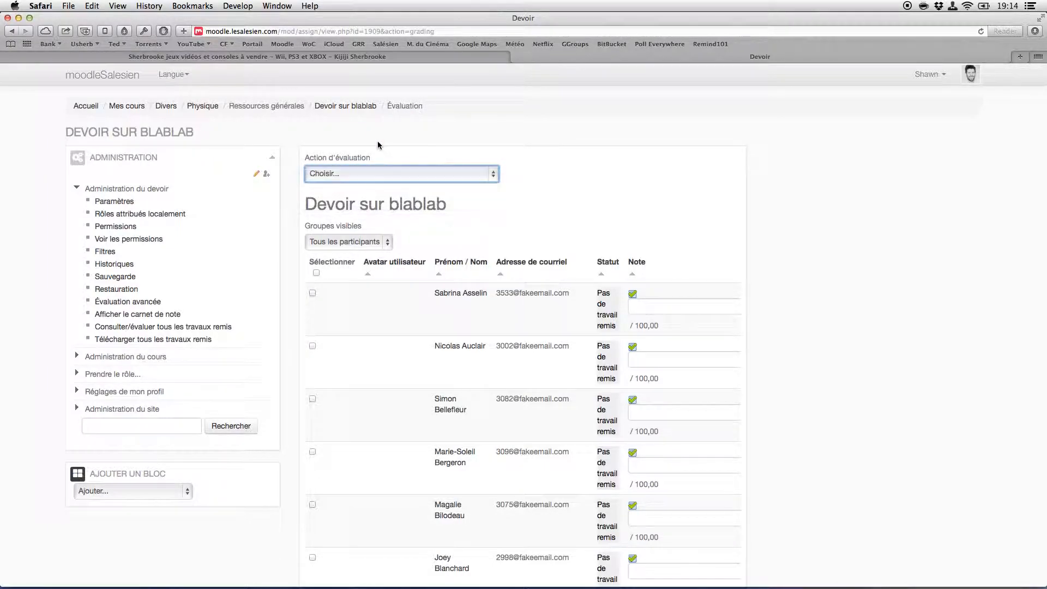
Step: Return to the Physique course and open the grading page for all submissions of La vitesse auscultée
click(213, 110)
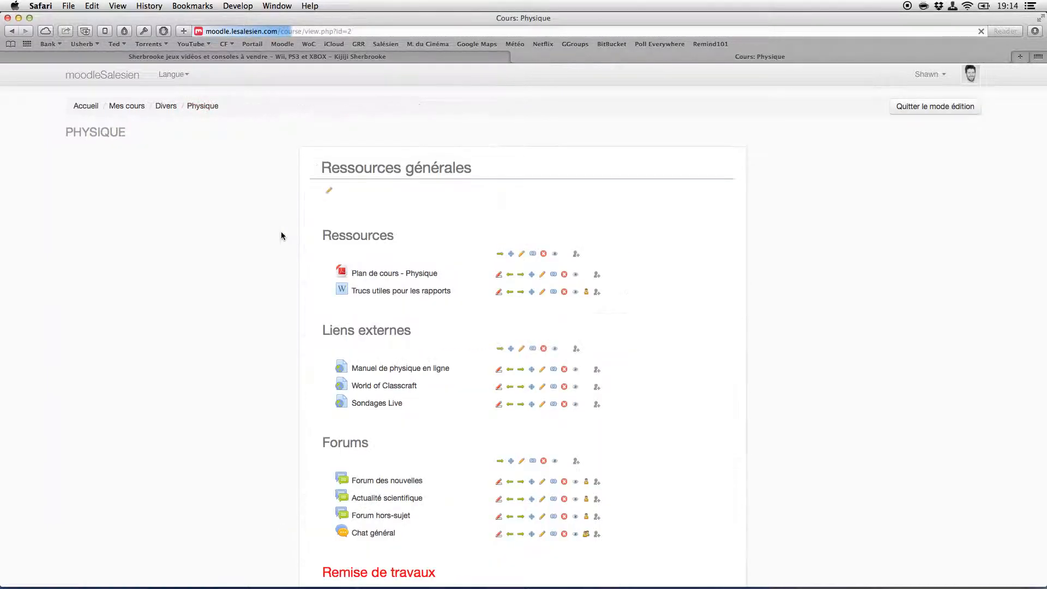
scroll(218, 493, down, 6)
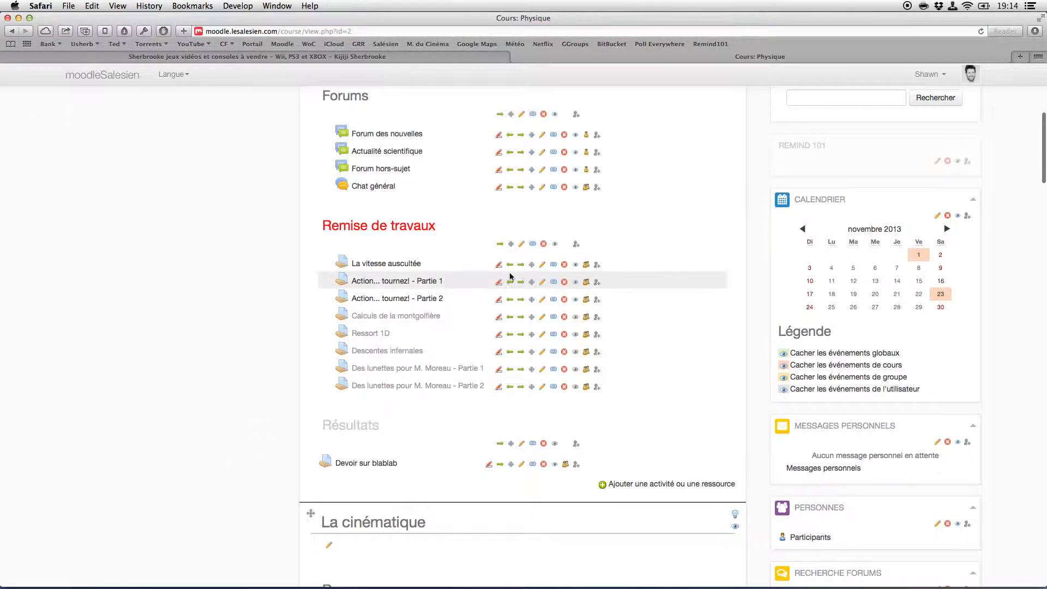
click(405, 270)
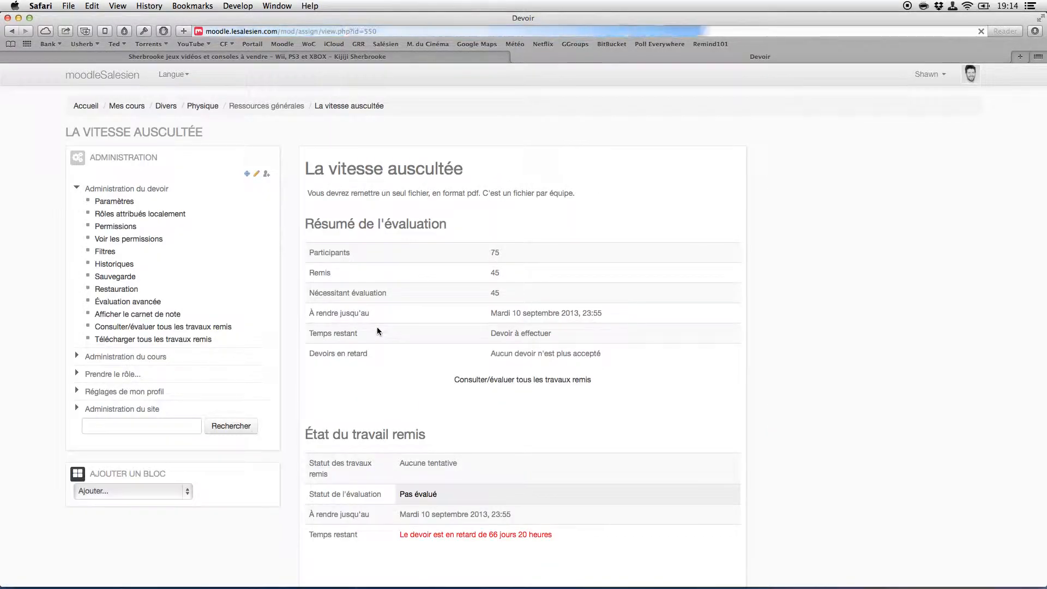
click(511, 382)
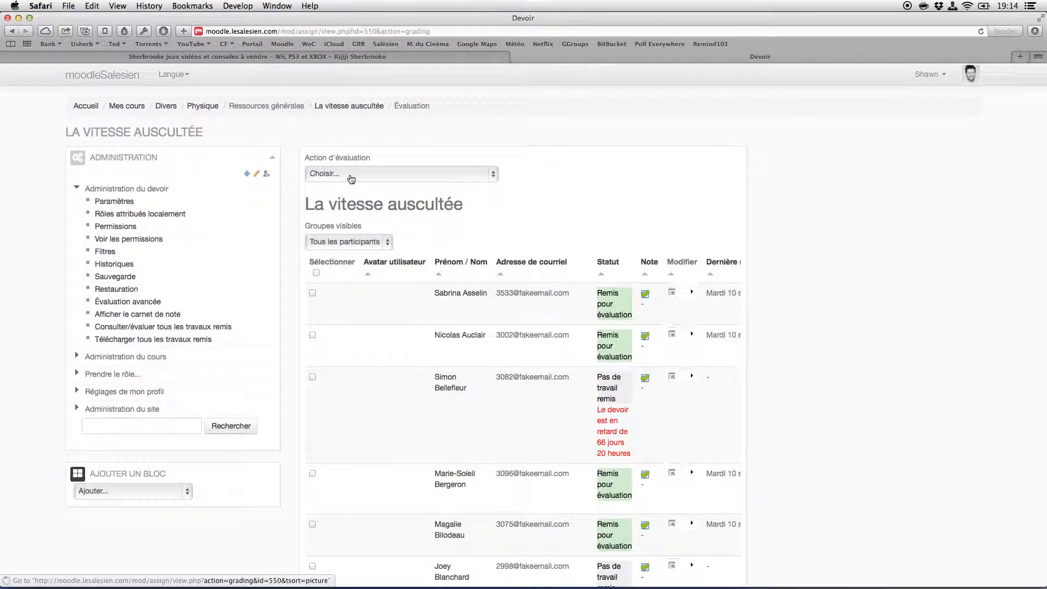
Step: Examine the available evaluation actions and the visible-group filter options for La vitesse auscultée, leaving both unchanged
click(351, 175)
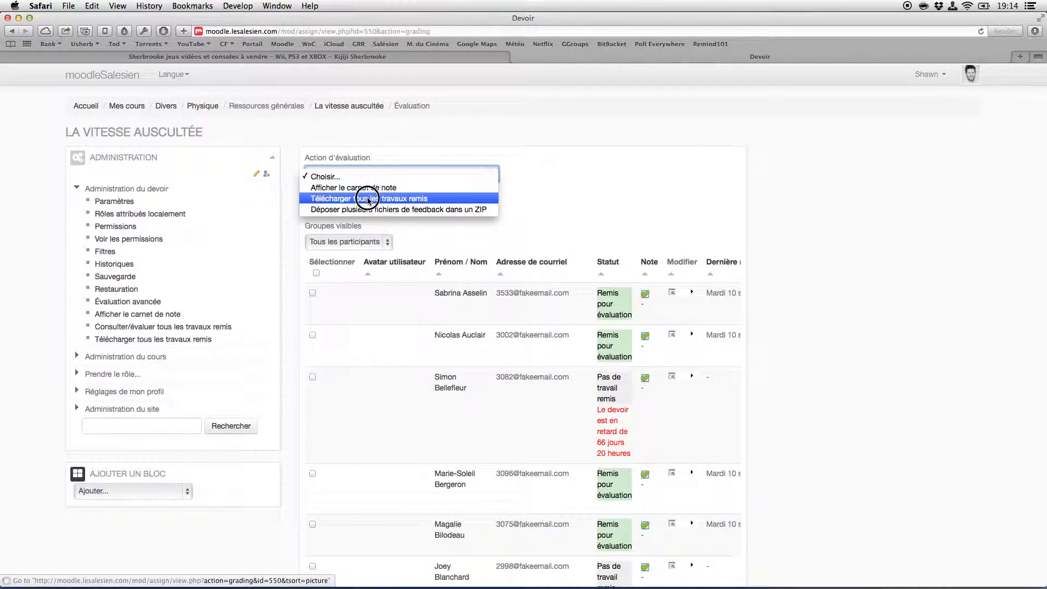
click(564, 205)
click(372, 243)
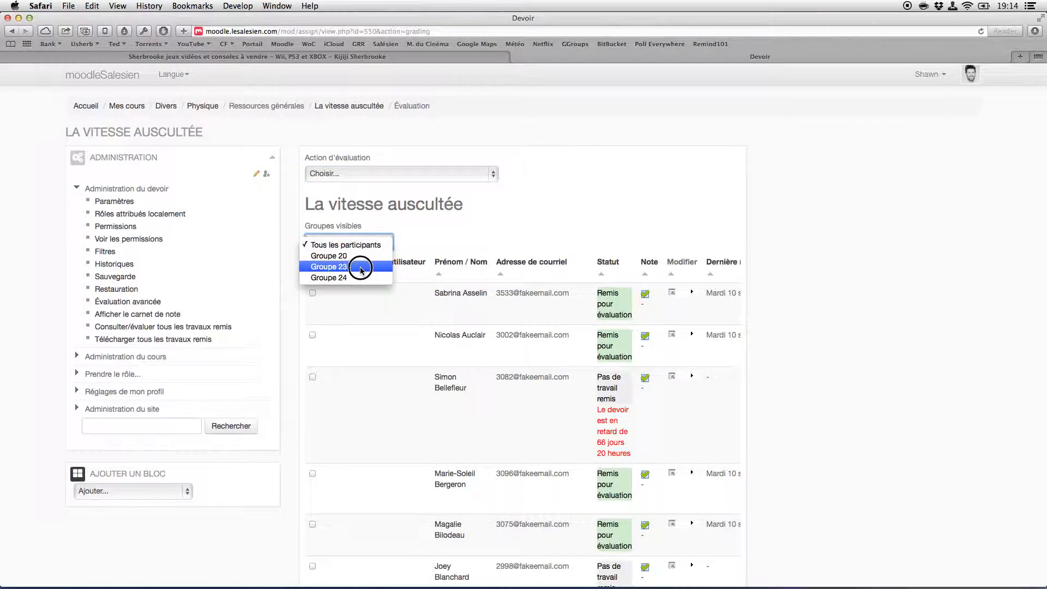
click(444, 177)
Step: Download all submitted work of La vitesse auscultée for all participants and open the downloaded ZIP in Finder
click(420, 174)
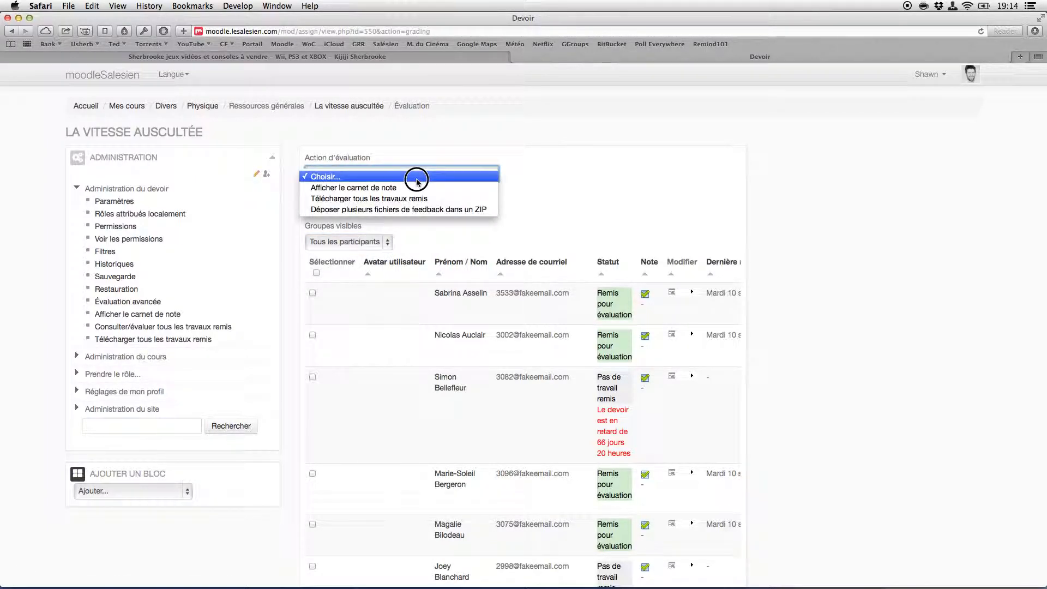
click(385, 201)
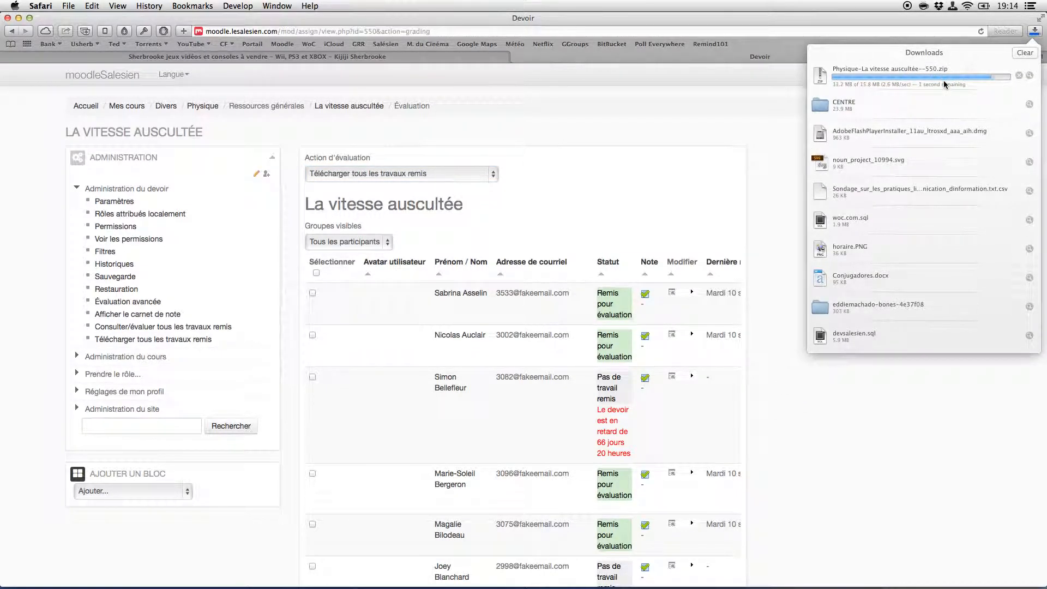
double_click(944, 80)
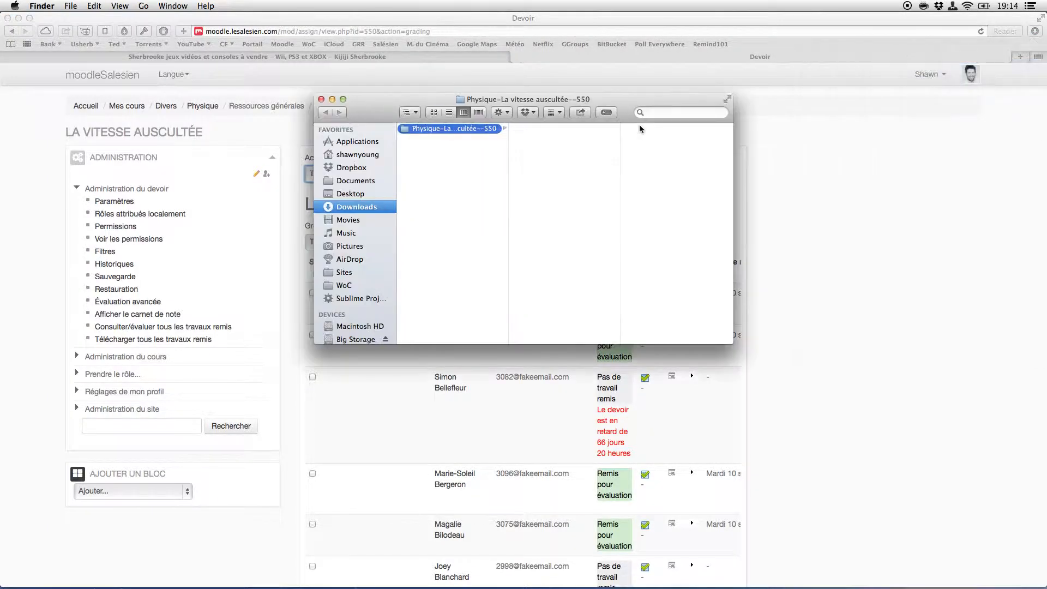
Step: Preview several students' submitted files one after another in the downloaded La vitesse auscultée folder, ending with the preview closed
click(559, 168)
key(space)
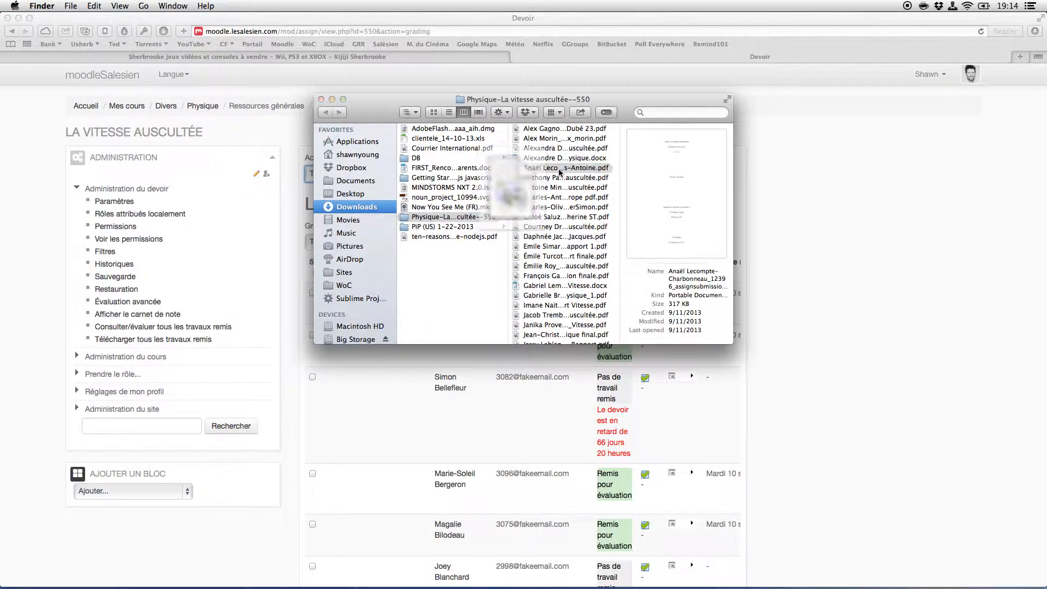
key(Down)
key(Down)
key(Down)
key(Down)
key(Down)
key(Down)
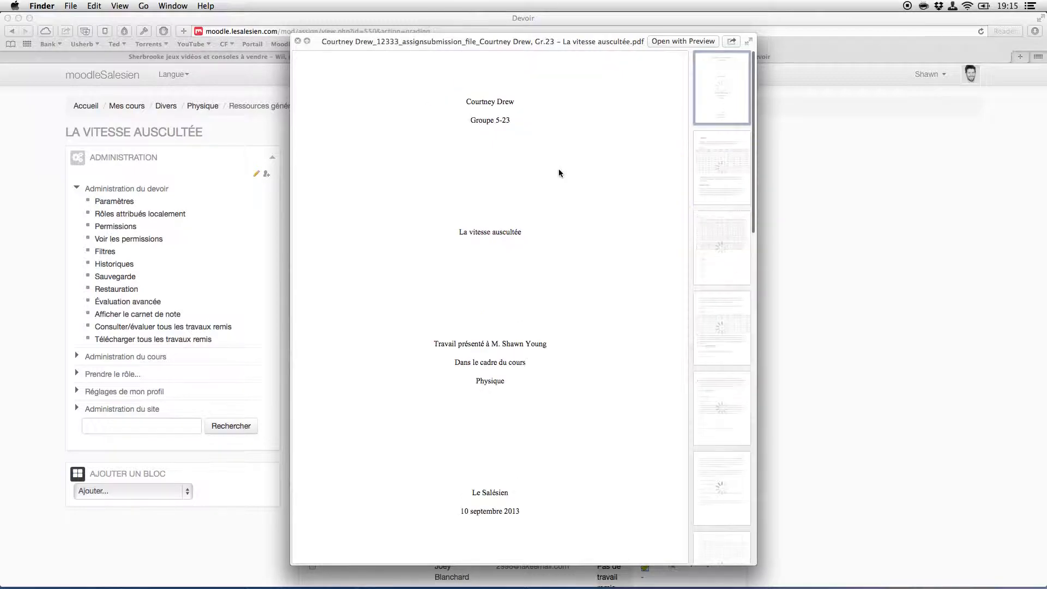
key(space)
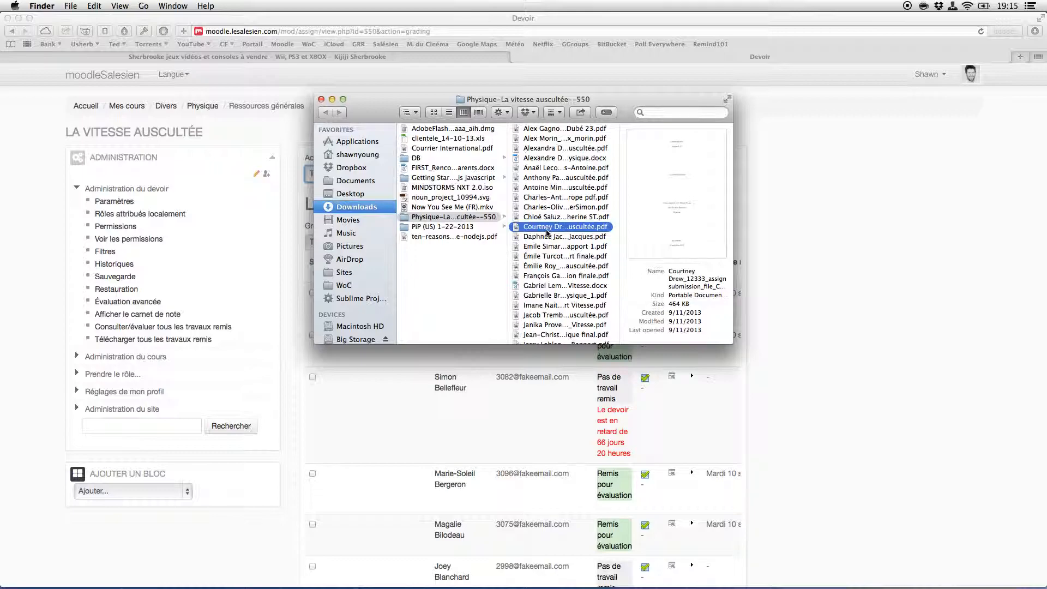
Step: Compress all the student files in the downloaded folder into one ZIP archive and select that archive
click(566, 277)
key(super+a)
right_click(567, 277)
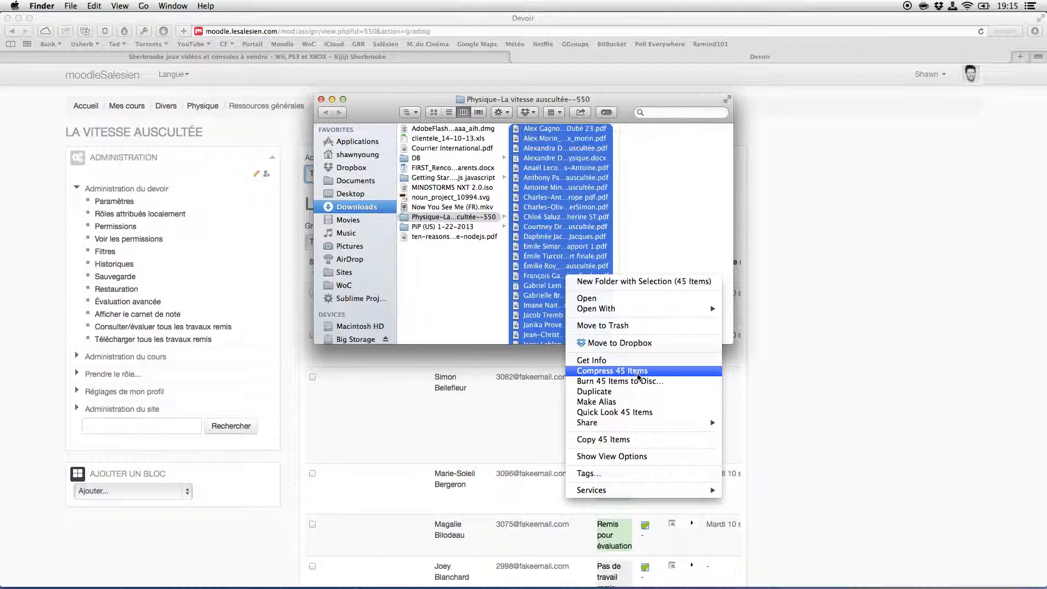
click(622, 374)
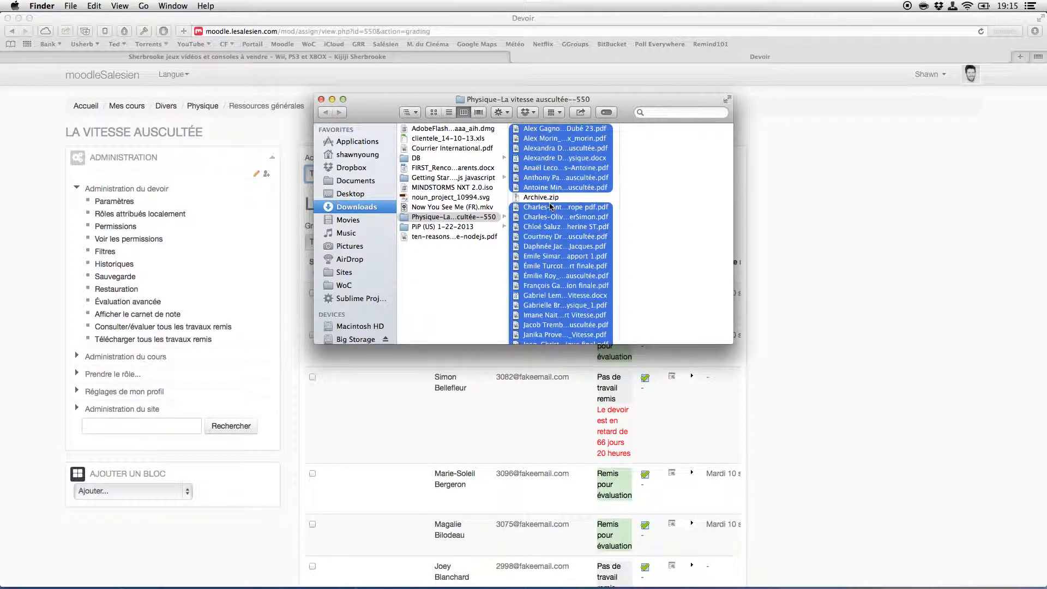
click(550, 198)
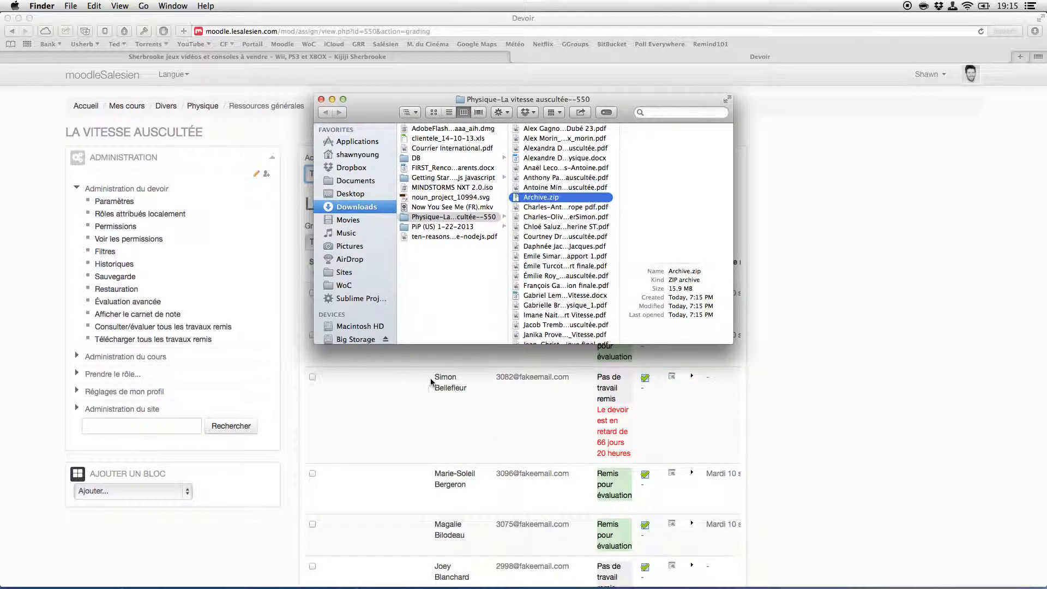
Step: Switch back to Safari and open the evaluation action Déposer plusieurs fichiers de feedback dans un ZIP for La vitesse auscultée
click(372, 378)
click(374, 176)
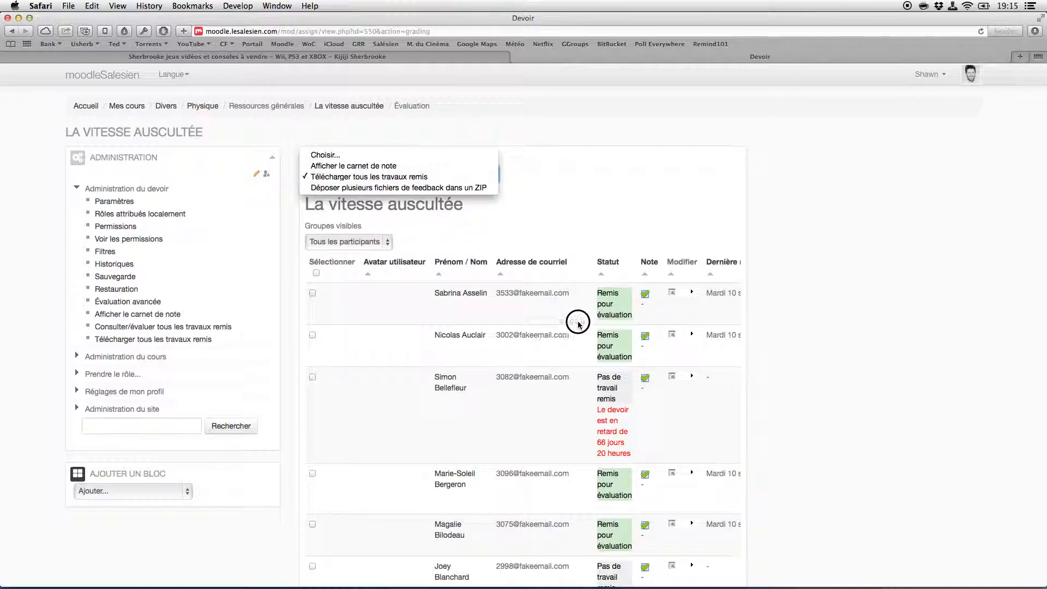
click(423, 188)
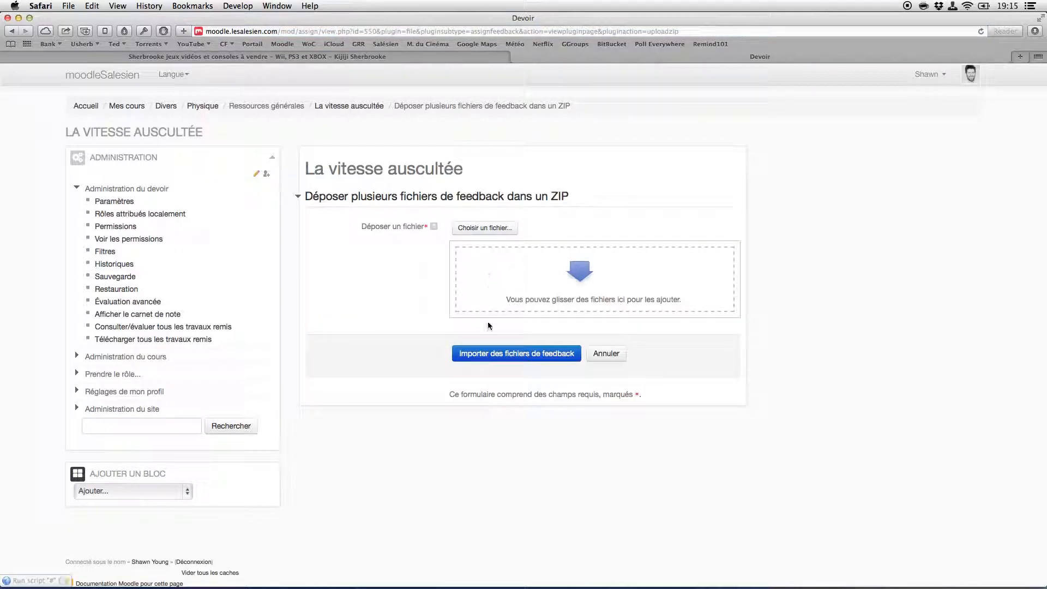
Step: Add Archive.zip from the Finder folder as the feedback file to upload for La vitesse auscultée
key(super+Tab)
drag(545, 198, 528, 282)
key(super+Tab)
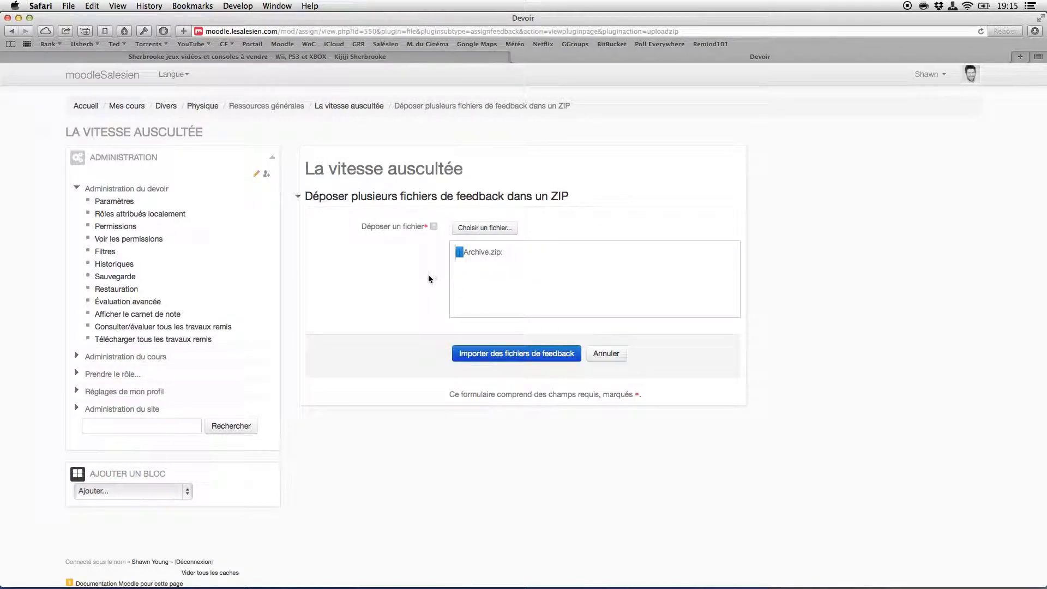